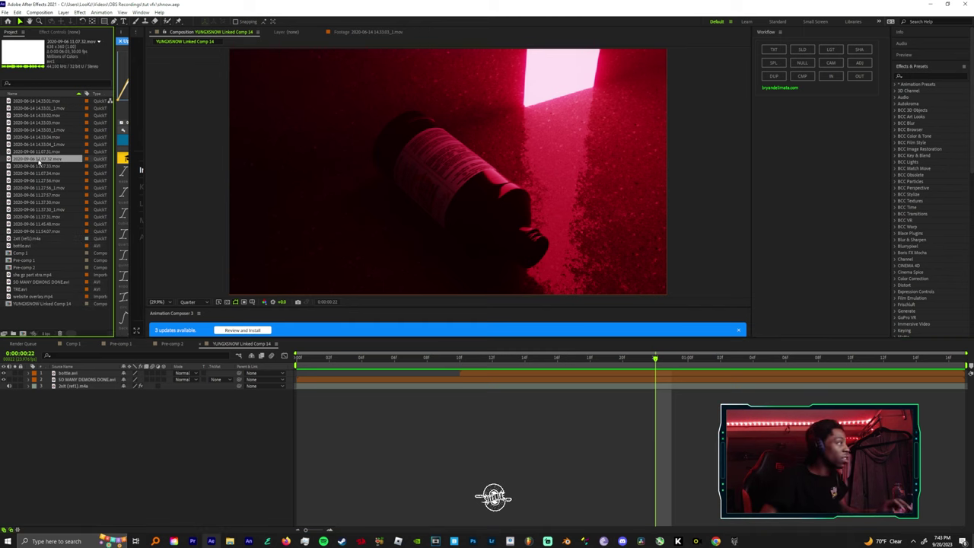
Browse the ink clips in the project and preview 2020-09-06 11.37.30.mov and 2020-06-14 14.33.04.mov as transition candidates
click(39, 138)
click(39, 151)
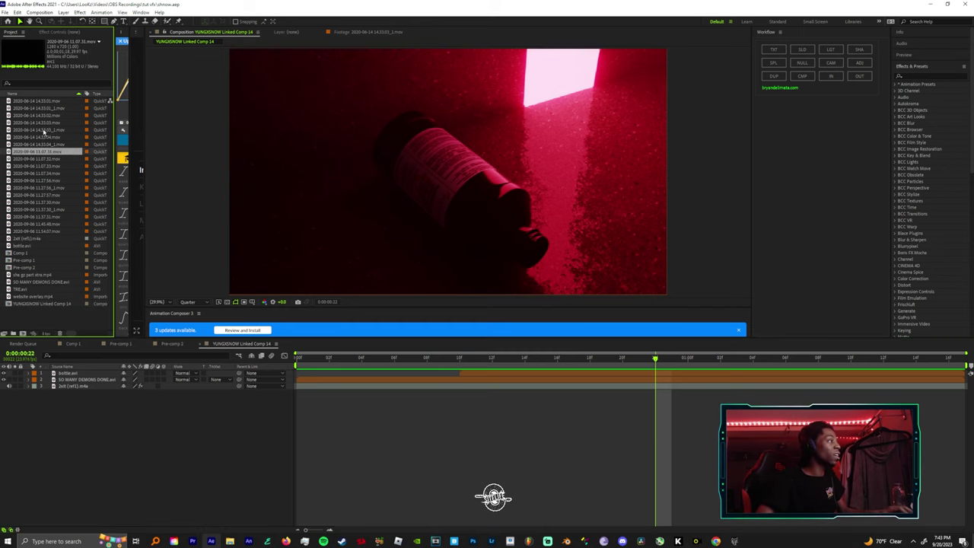
click(41, 130)
click(40, 108)
click(39, 130)
click(38, 186)
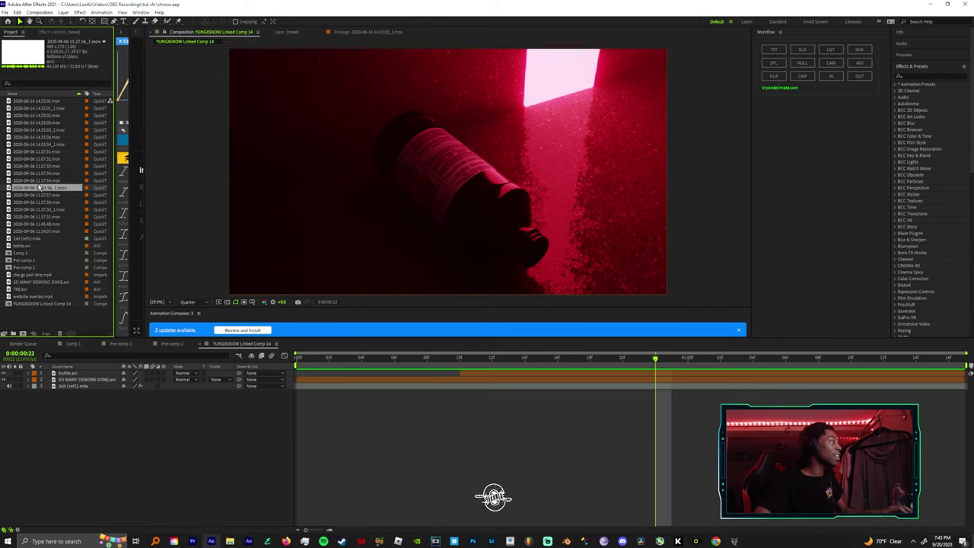
click(36, 218)
click(35, 232)
double_click(36, 203)
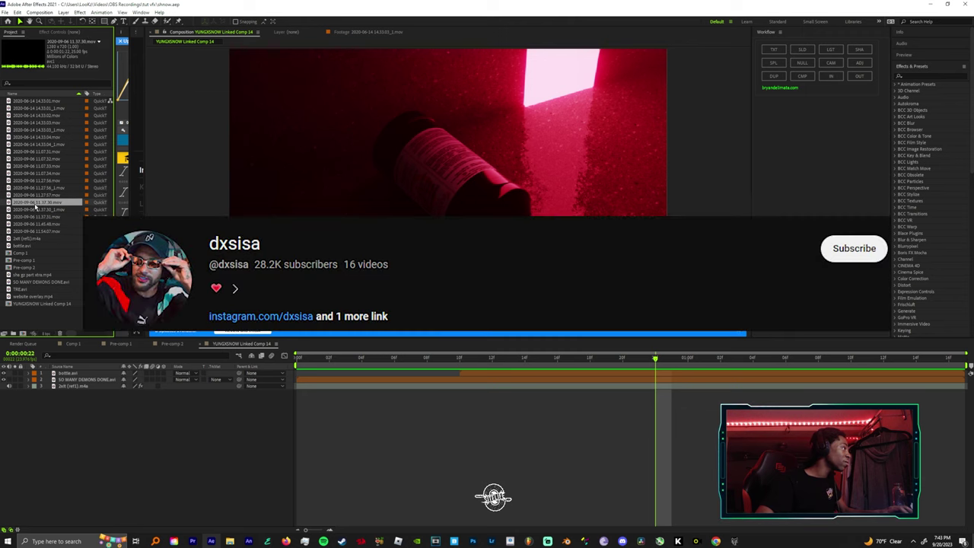
key(space)
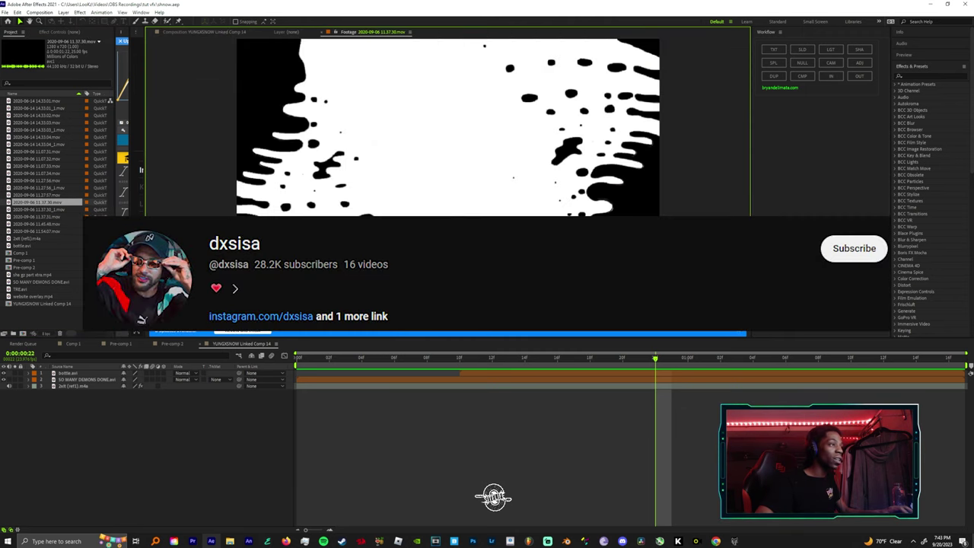
double_click(36, 138)
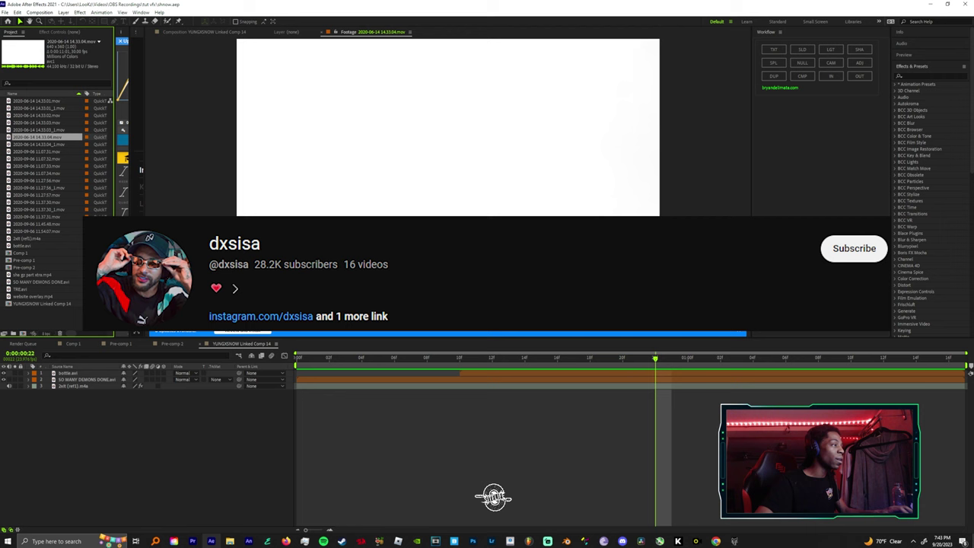
key(space)
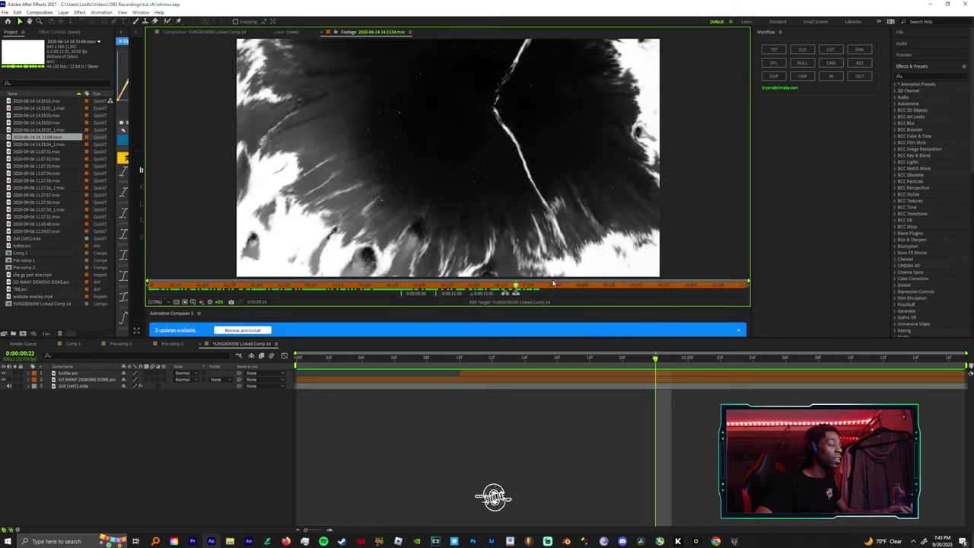
drag(554, 283, 180, 214)
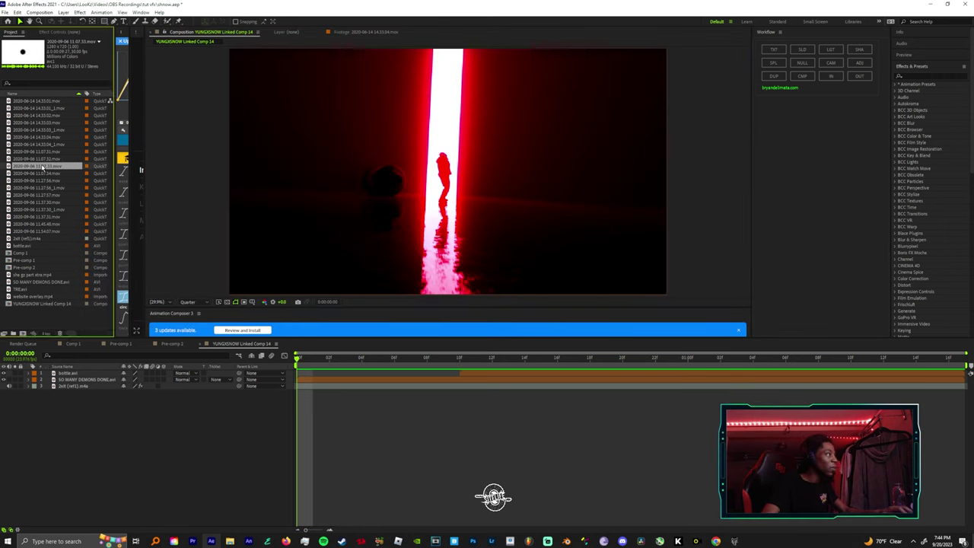
Preview the 2020-09-06 ink clips 11.07.33, 11.37.31, 11.54.07 and 11.45.48 in the footage viewer
double_click(38, 165)
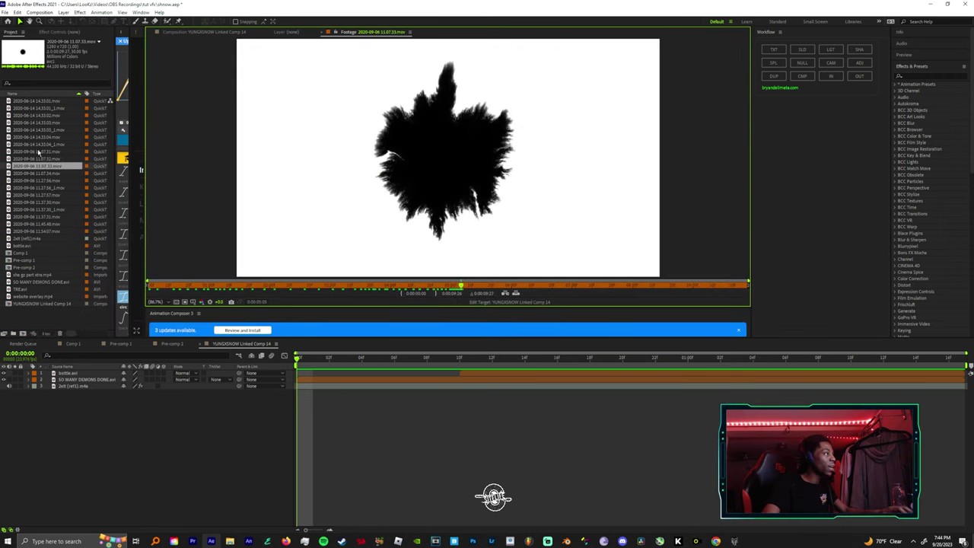
double_click(38, 216)
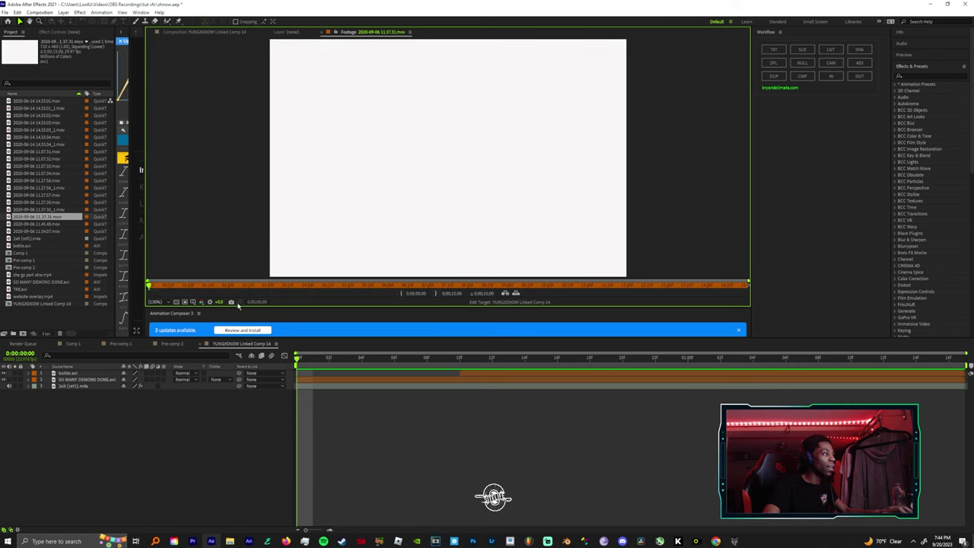
mouse_move(267, 290)
mouse_down()
mouse_move(546, 303)
mouse_move(230, 316)
mouse_up()
double_click(38, 231)
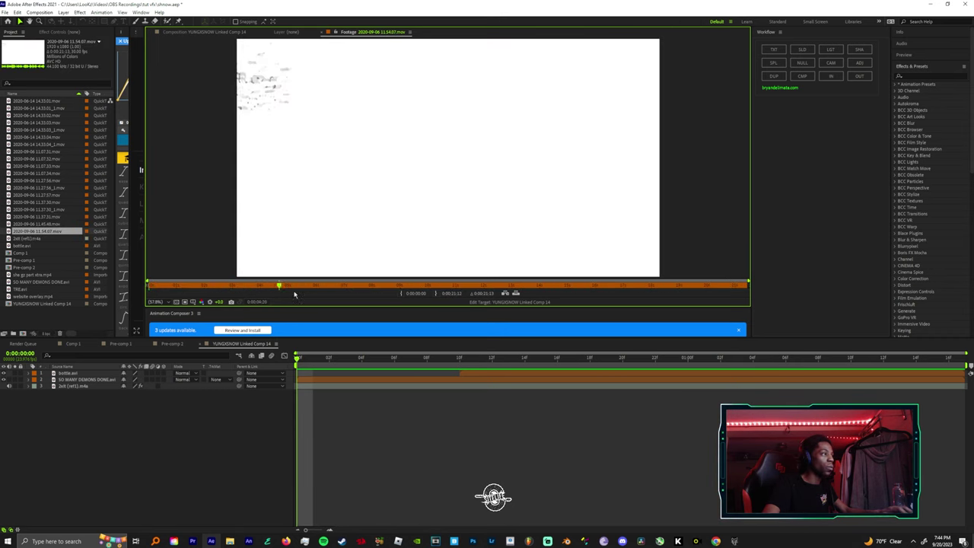
drag(294, 293, 443, 304)
double_click(36, 224)
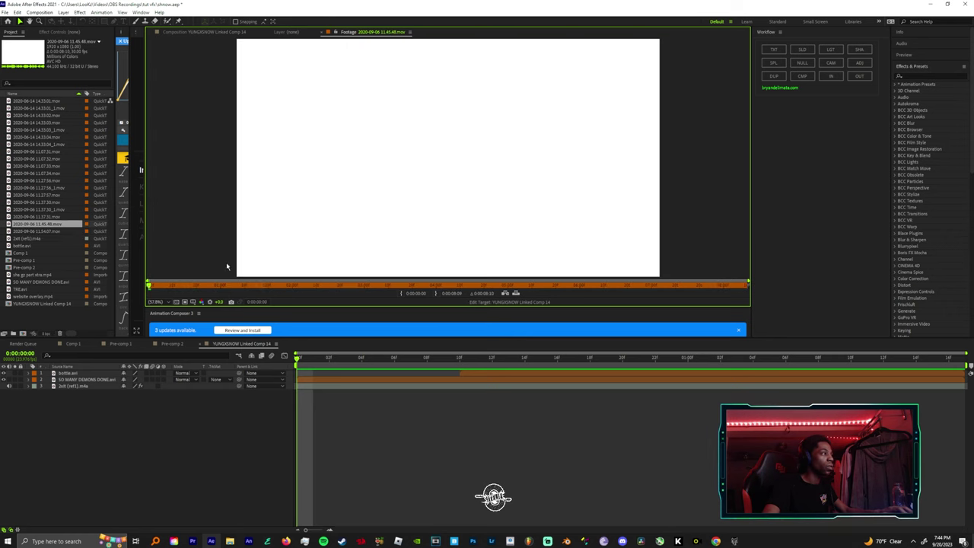
Place 2020-09-06 11.45.48.mov above bottle.avi from 0:00:00:10 in YUNGXSNOW Linked Comp 14 and fit it to the composition
click(241, 344)
drag(52, 225, 460, 374)
click(70, 380)
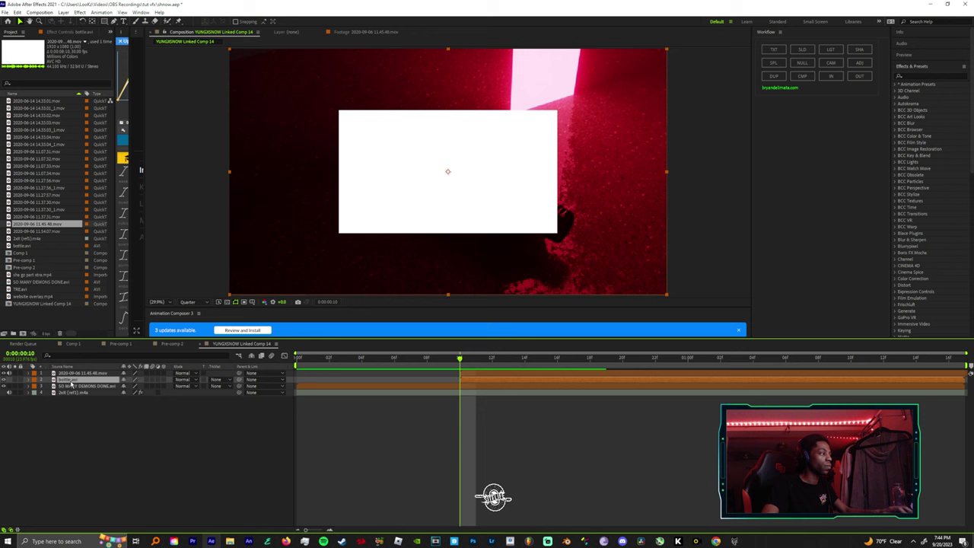
right_click(74, 373)
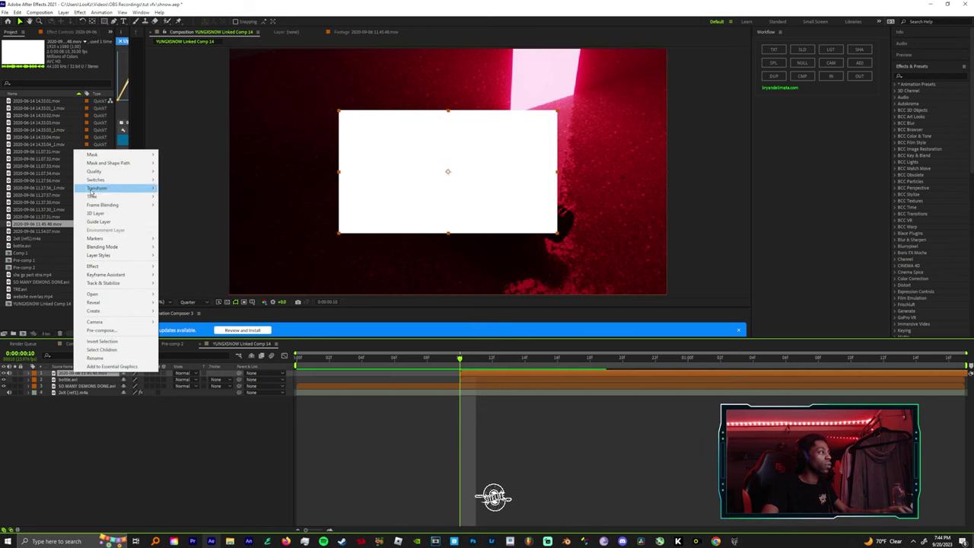
mouse_move(99, 188)
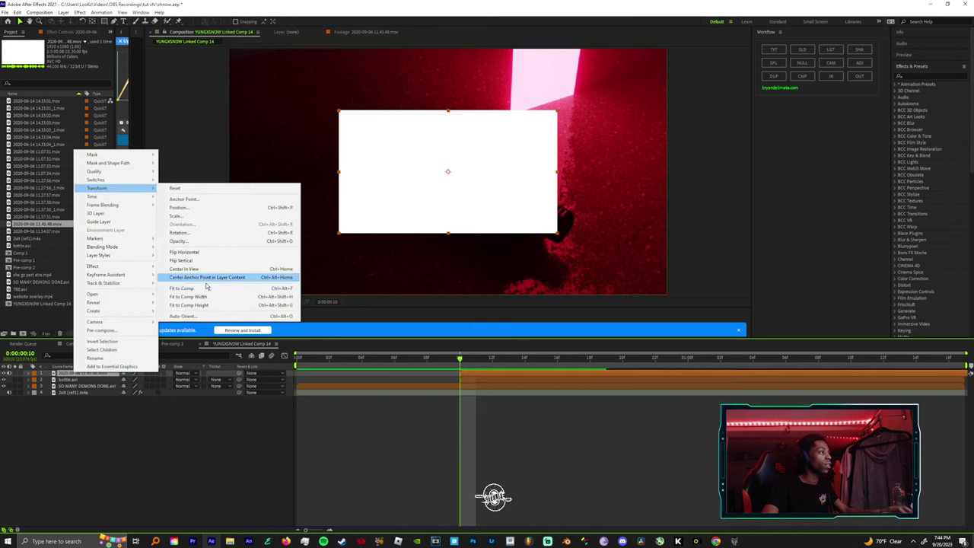
click(182, 288)
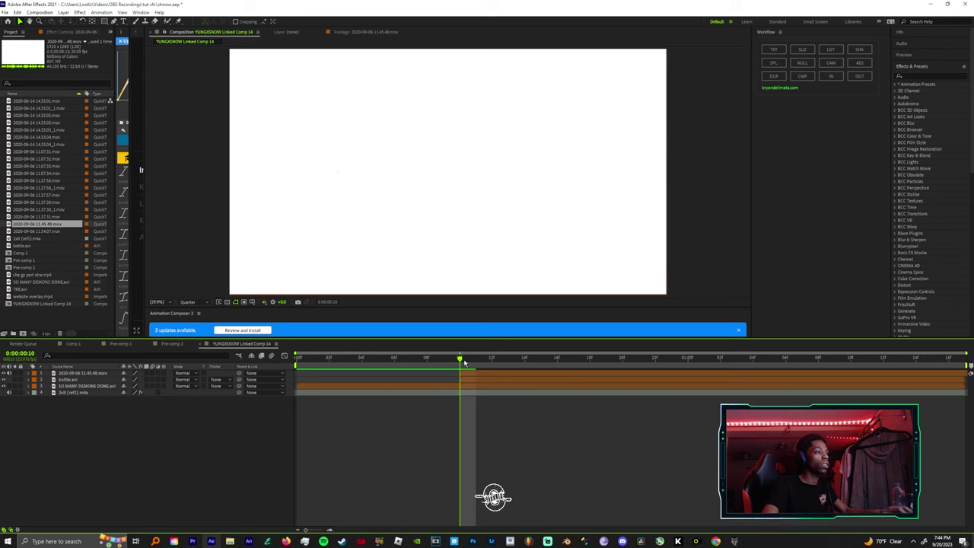
Enable time remapping on the ink clip and keyframe a higher Time Remap value at 0:00:01:16 to speed it up
drag(464, 362, 863, 349)
right_click(669, 375)
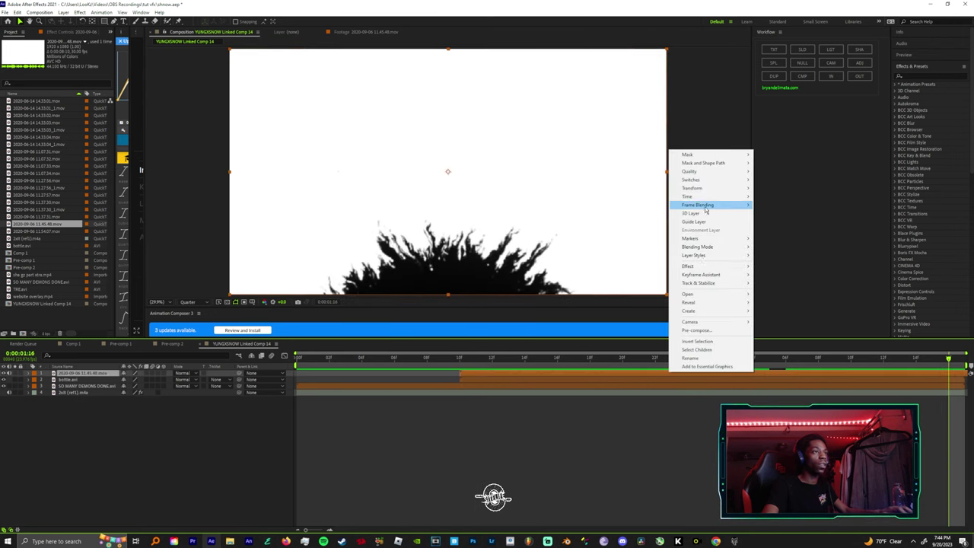
mouse_move(694, 196)
click(791, 195)
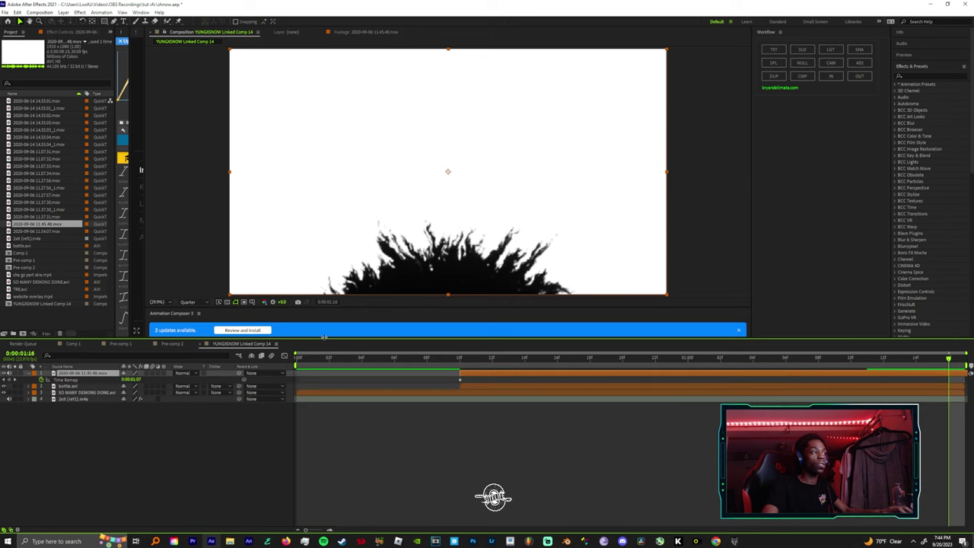
drag(135, 379, 226, 393)
drag(601, 357, 346, 361)
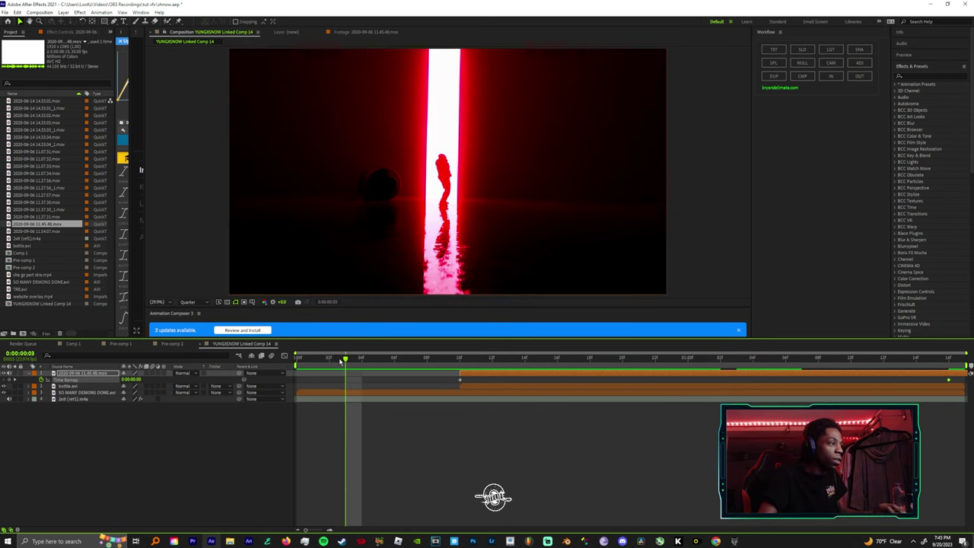
key(space)
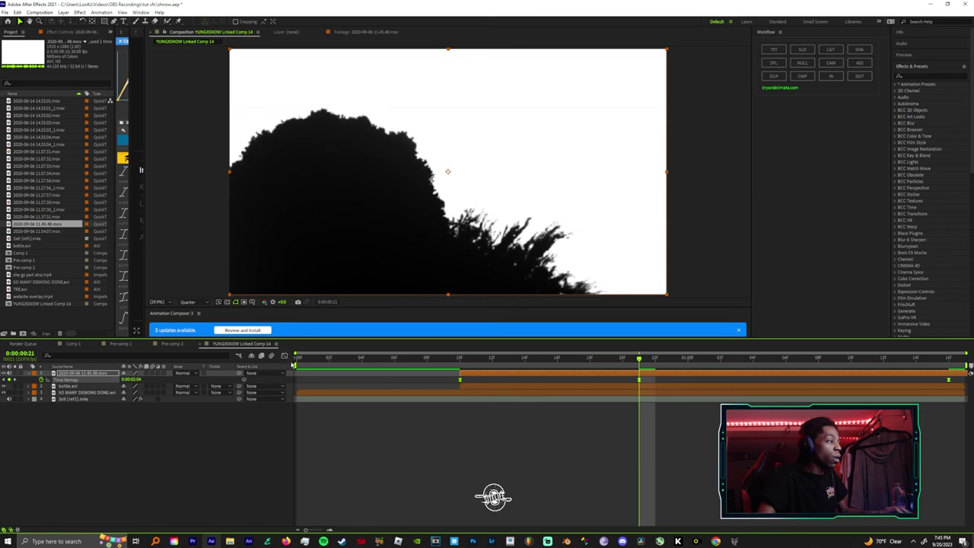
Smooth the ink clip's Time Remap curve in the graph editor by lengthening the middle and last keyframes' handles, and preview the motion
click(284, 357)
key(shift+Page_Up)
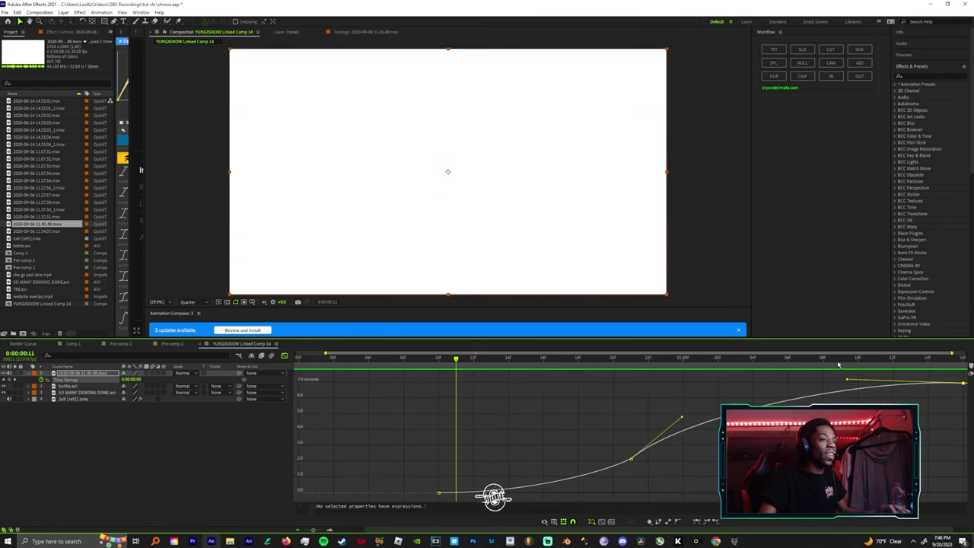
key(space)
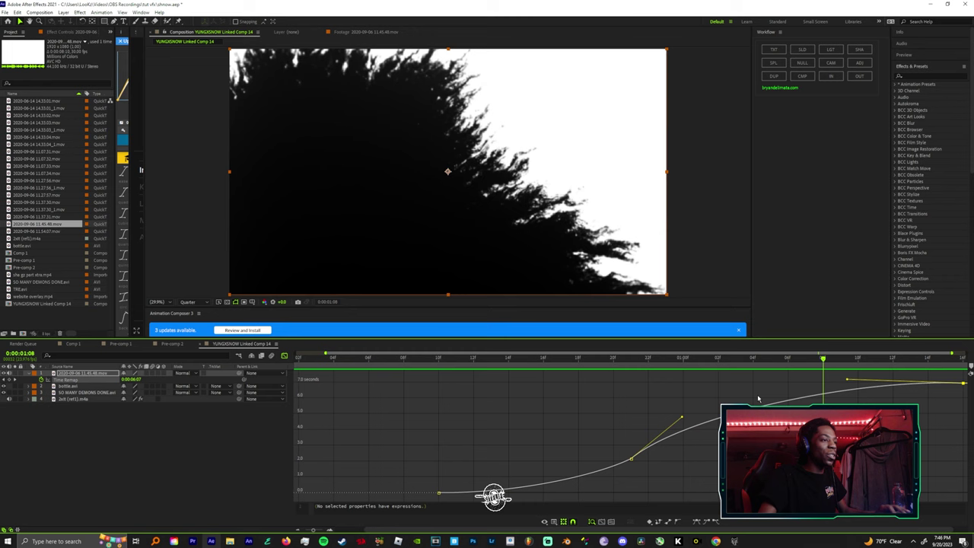
drag(849, 380, 821, 386)
drag(679, 417, 716, 399)
click(543, 356)
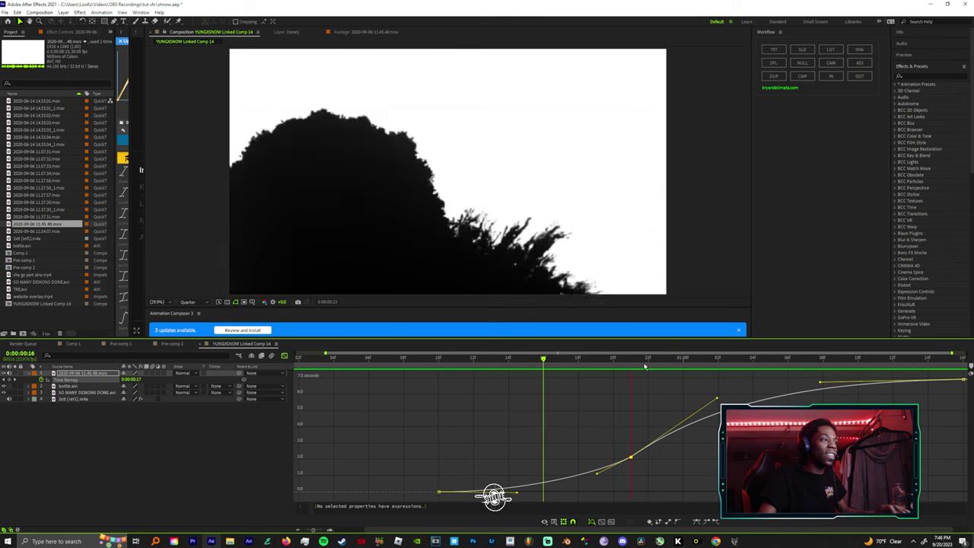
key(space)
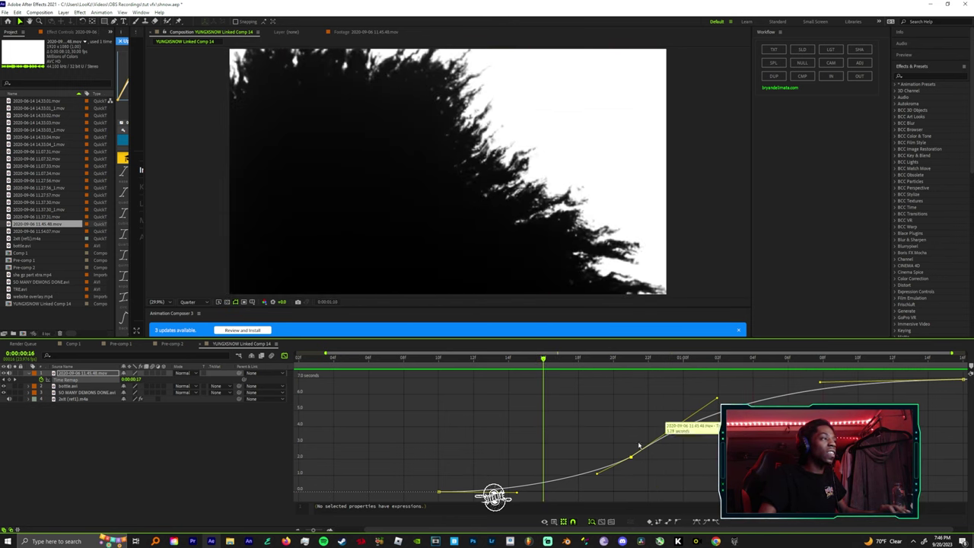
Delete the leftover ink clip piece at 0:00:01:16 and show the remaining ink layer's Time Remap keyframes at 0:00:00:10
key(shift+F3)
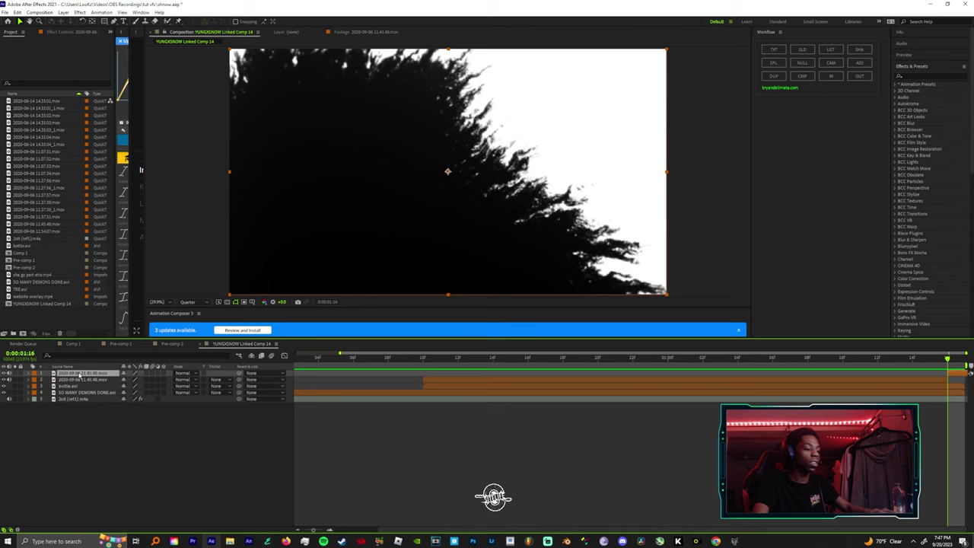
key(Delete)
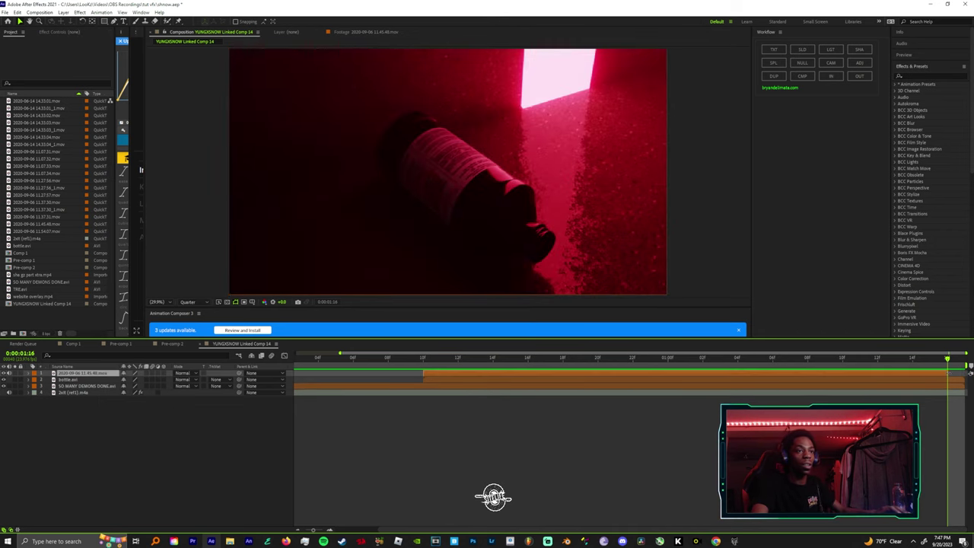
drag(947, 359, 423, 358)
key(ctrl+alt+t)
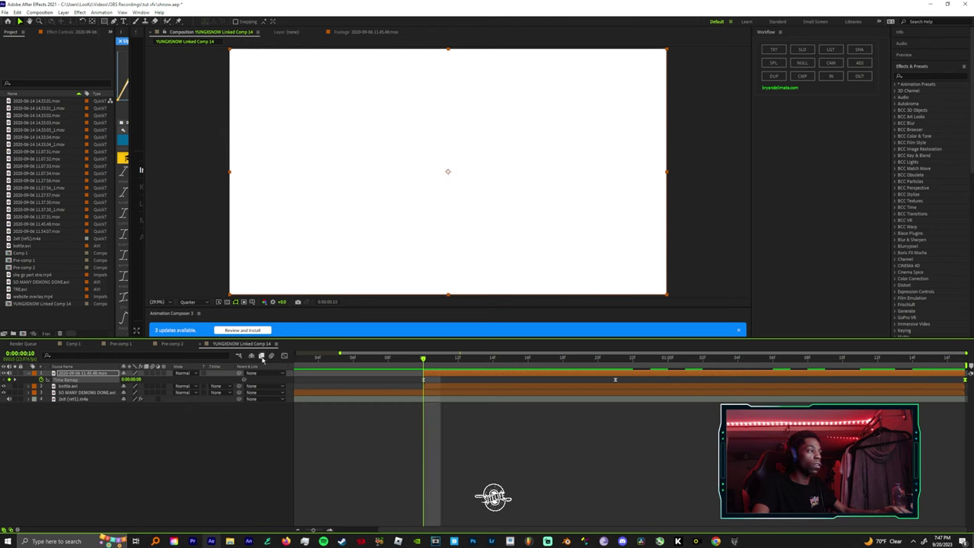
click(285, 356)
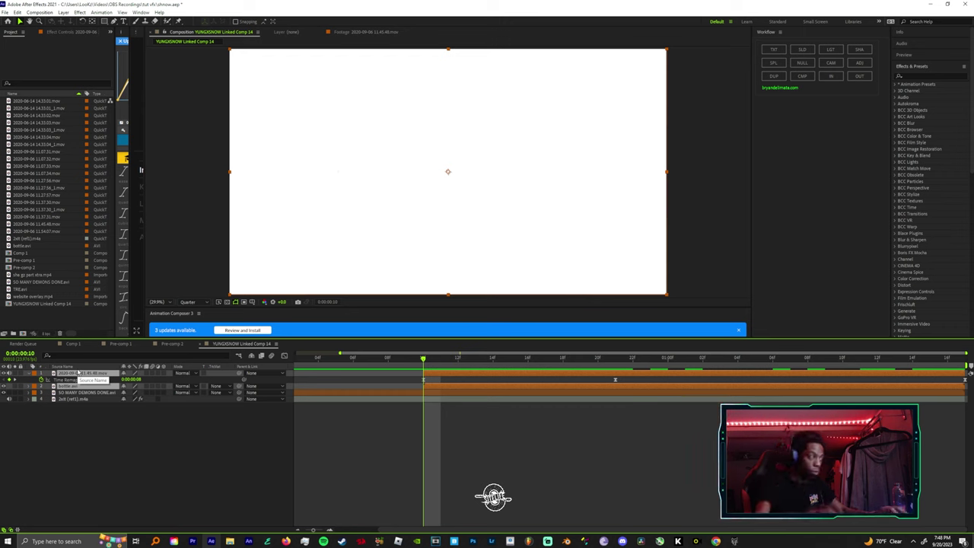
Pre-compose the ink clip and bottle.avi together as Pre-comp 3, with its duration adjusted to the selected layers
right_click(77, 371)
right_click(61, 378)
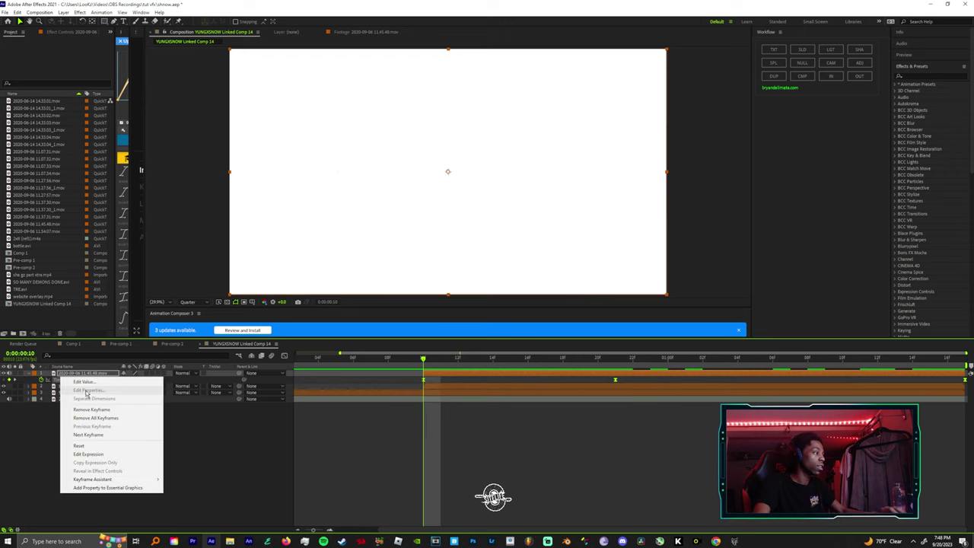
click(60, 373)
shift+click(79, 389)
right_click(79, 389)
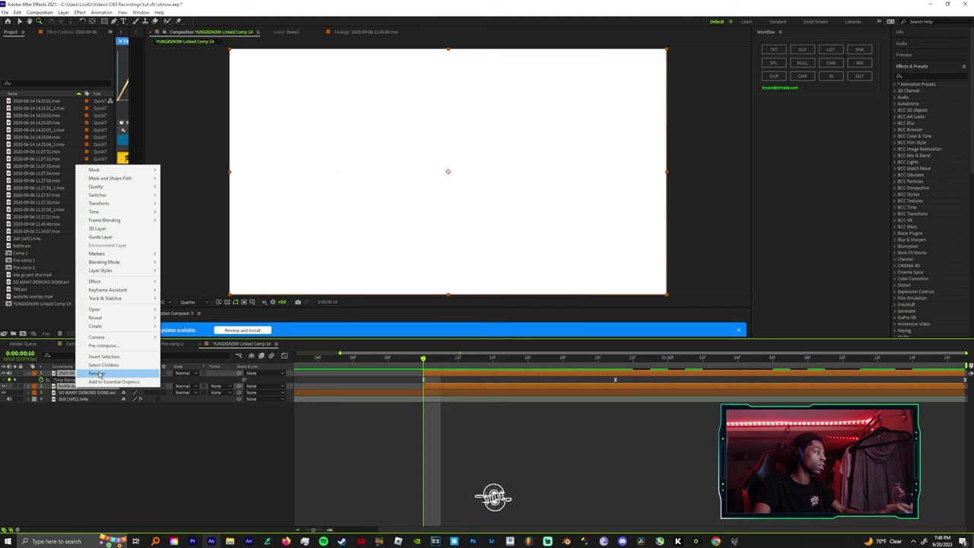
click(107, 341)
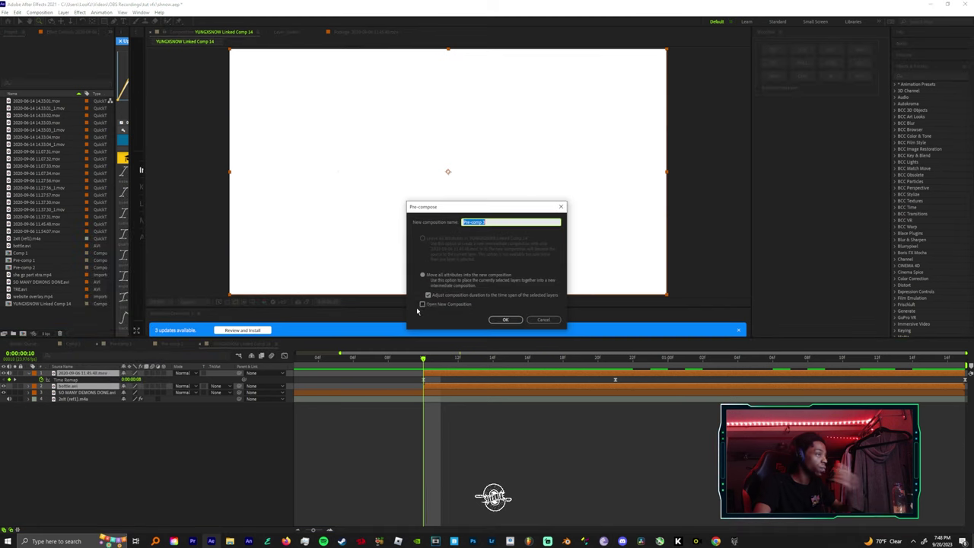
click(491, 320)
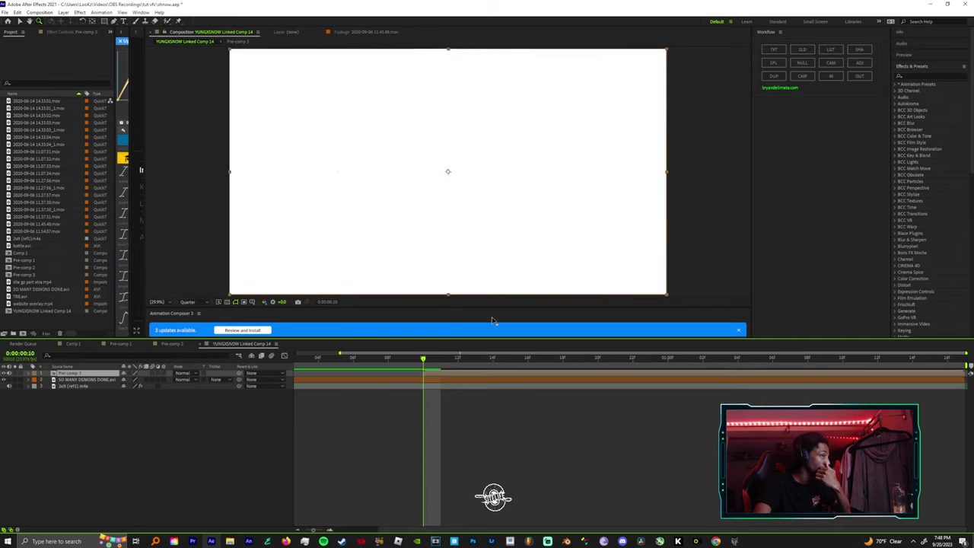
Inside Pre-comp 3, set bottle.avi's track matte to Luma Matte using the ink clip
double_click(437, 373)
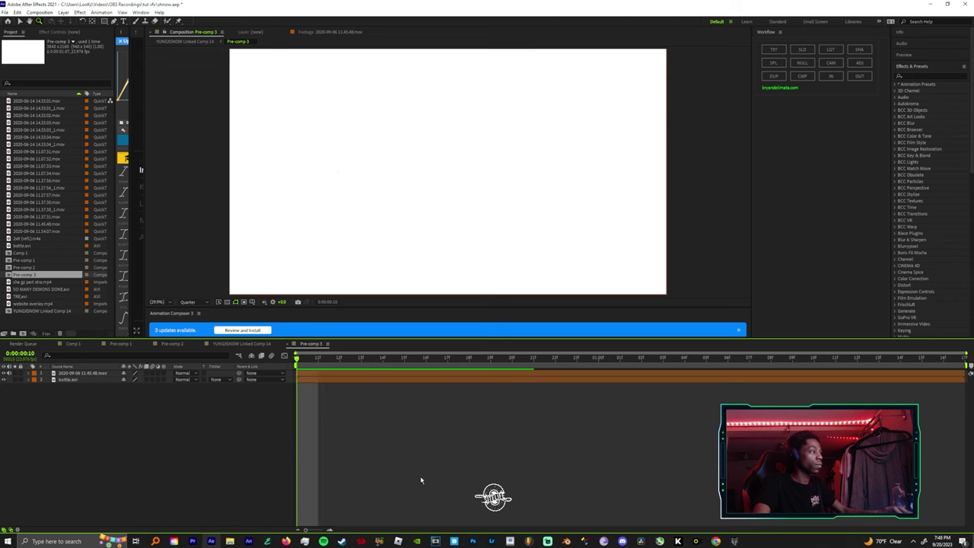
click(84, 380)
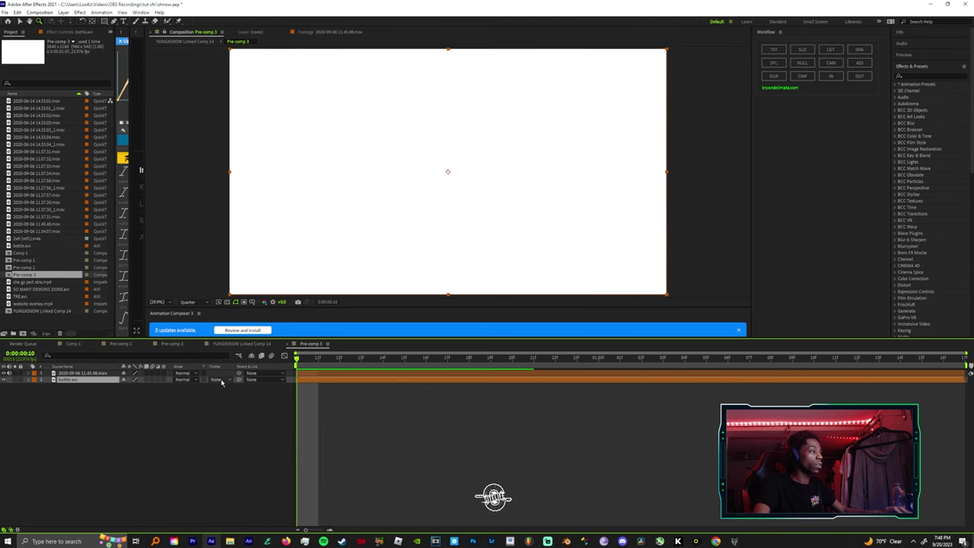
click(219, 380)
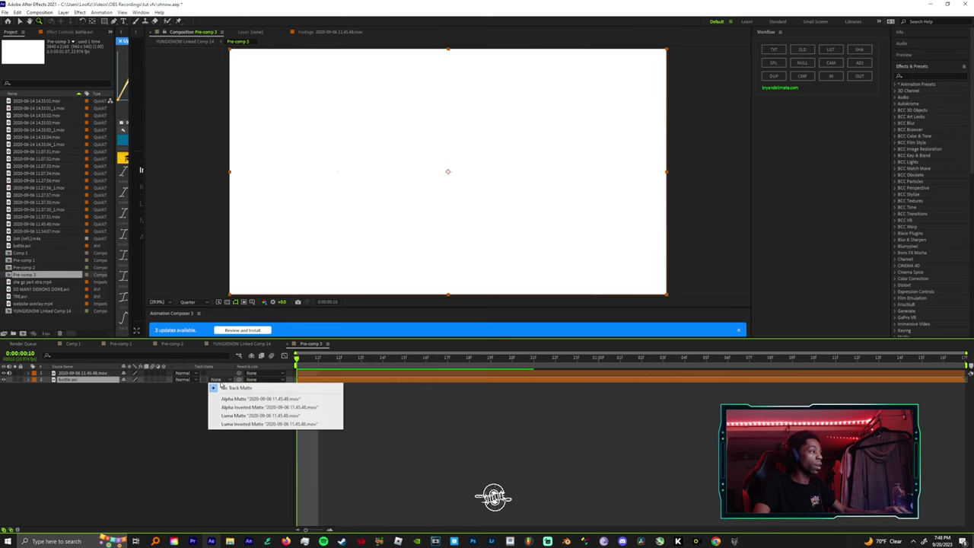
click(143, 428)
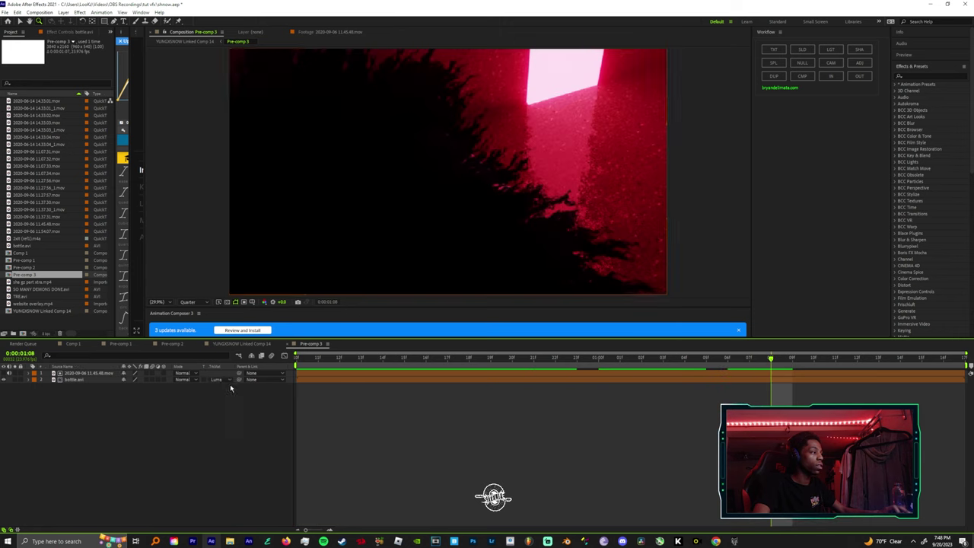
Change bottle.avi's track matte to Luma Inverted Matte and preview the ink reveal in Pre-comp 3
click(216, 380)
click(245, 424)
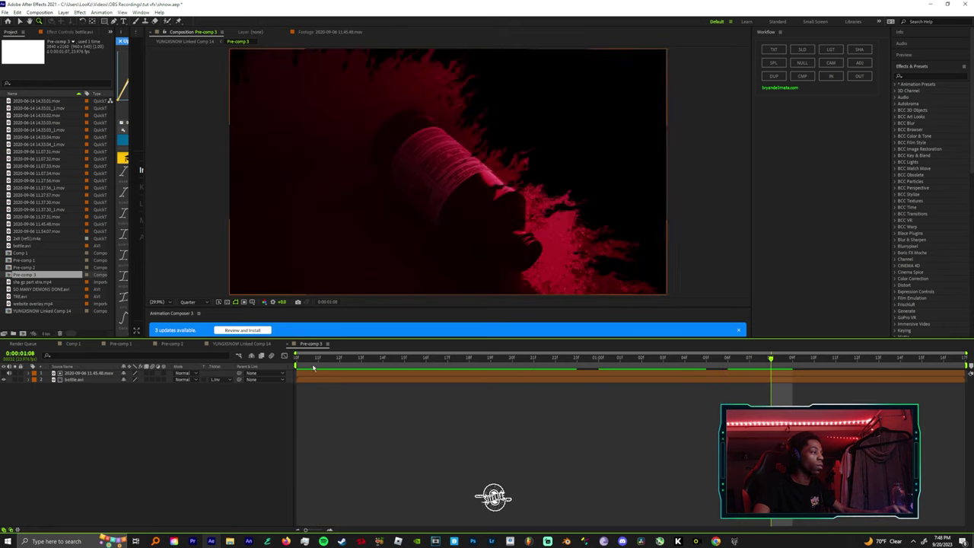
drag(297, 358, 588, 356)
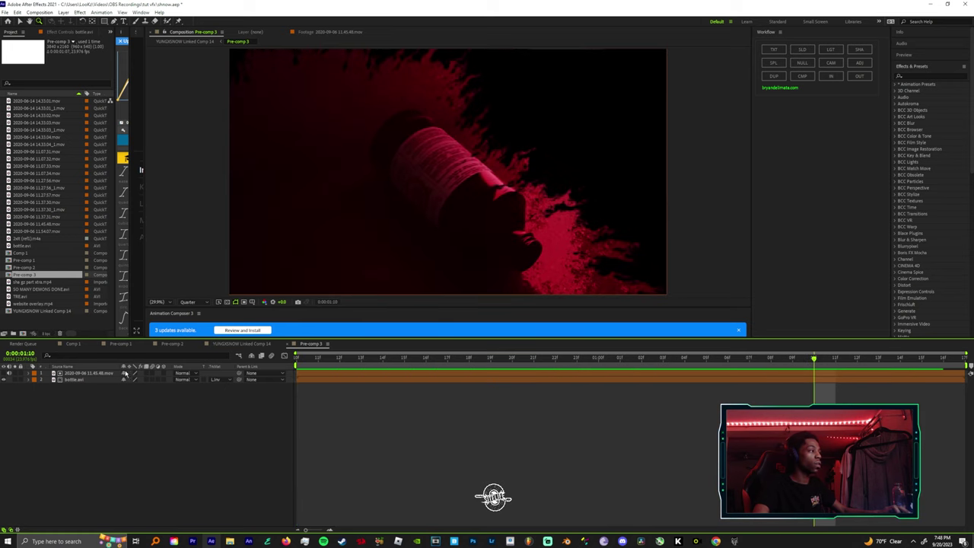
Move bottle.avi toward the left of the frame and scale it up to 121%
click(80, 379)
alt+click(472, 204)
key(v)
drag(466, 158, 412, 166)
key(s)
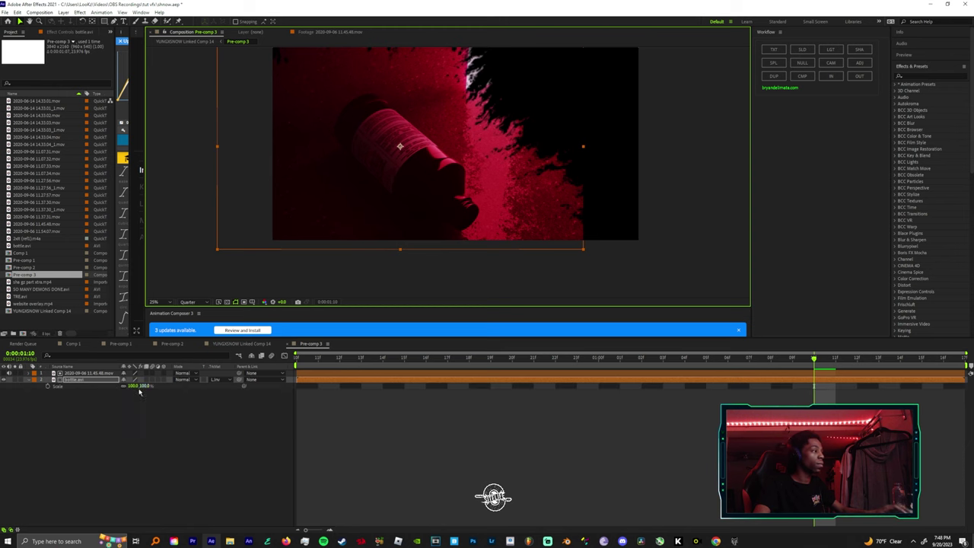
mouse_move(140, 385)
mouse_down()
mouse_move(178, 386)
mouse_move(123, 386)
mouse_move(149, 386)
mouse_move(137, 385)
mouse_up()
Flip bottle.avi horizontally, shift it slightly up and to the left, and preview the matte reveal
right_click(106, 379)
mouse_move(135, 196)
click(216, 258)
scroll(396, 157, down, 1)
drag(396, 158, 388, 150)
scroll(388, 151, up, 1)
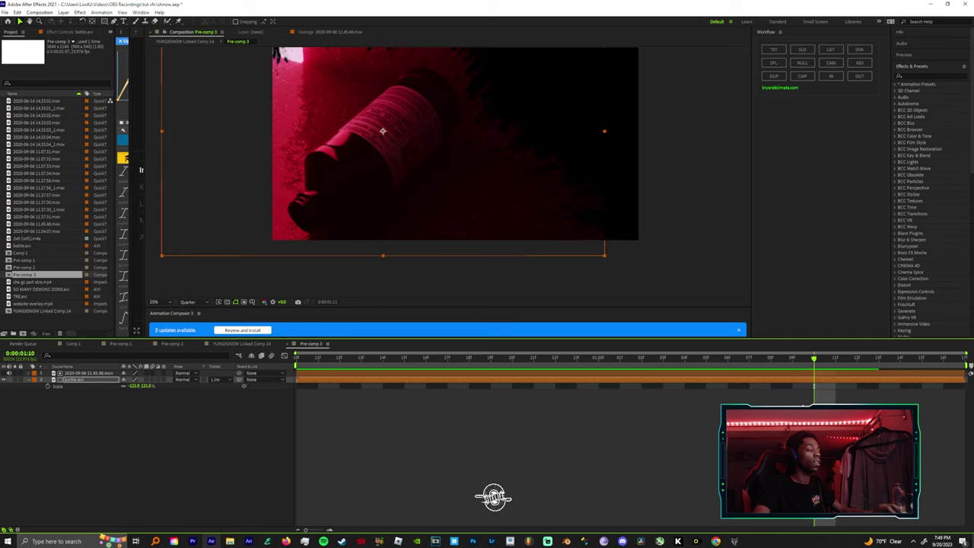
key(space)
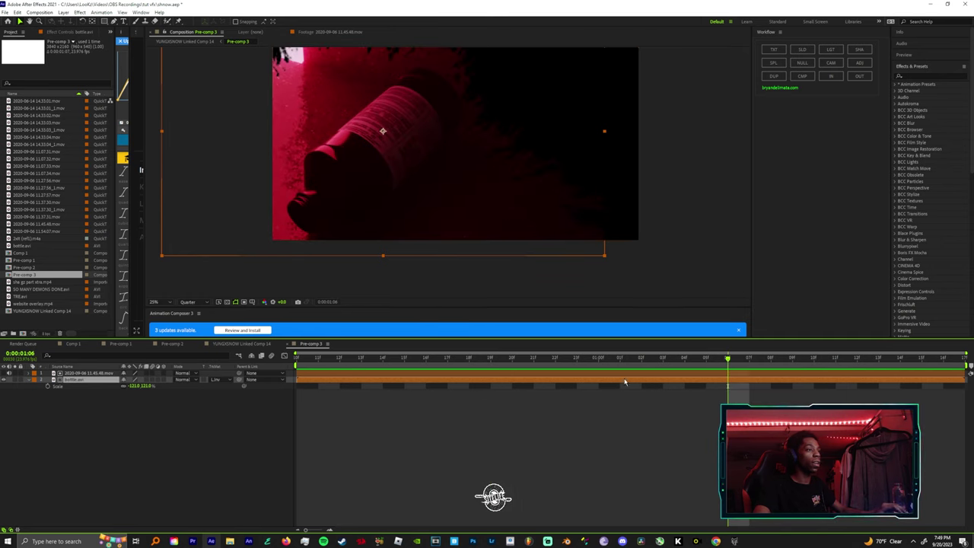
Apply Optical Glow to bottle.avi with Amount 19, Size 167 and Highlights Only 38%
key(ctrl+space)
text(deep)
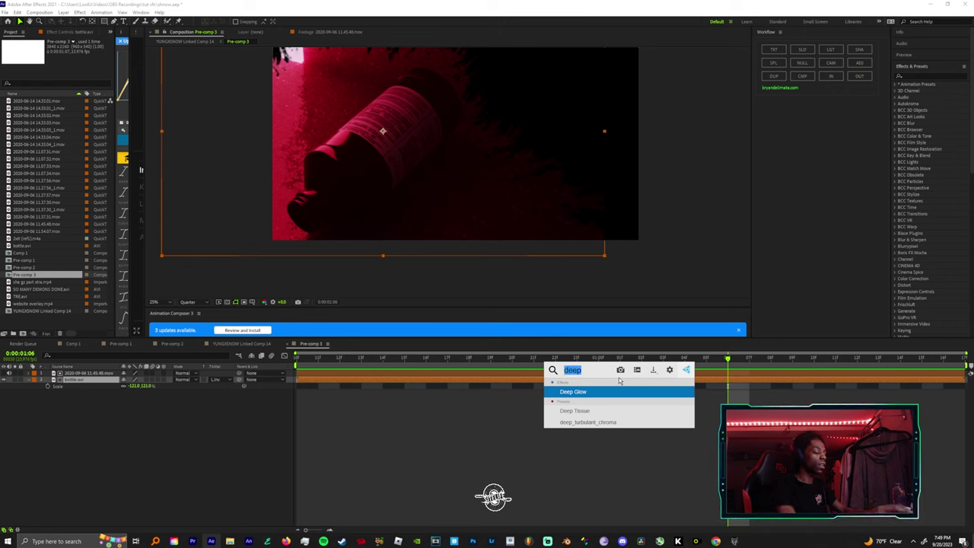
text(op)
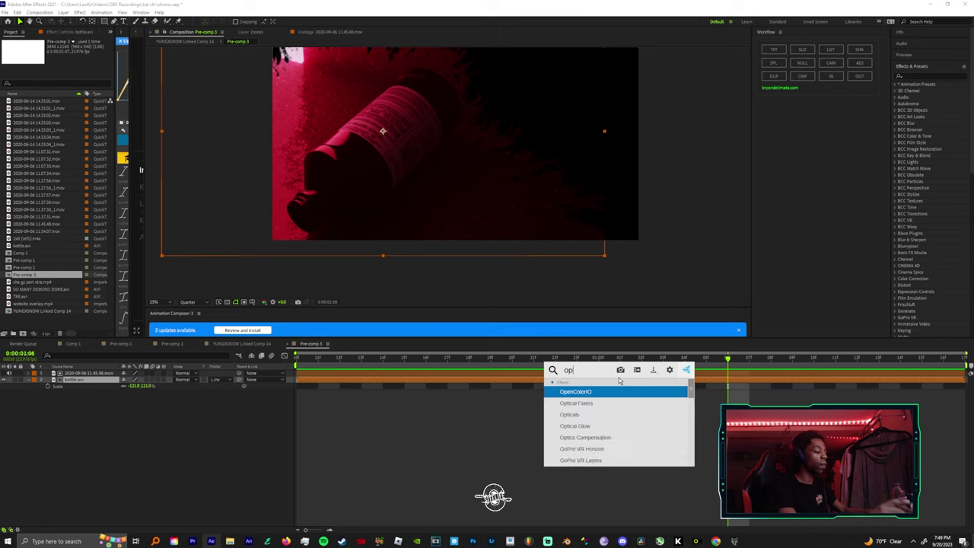
text(tical)
key(Down)
key(Down)
key(Return)
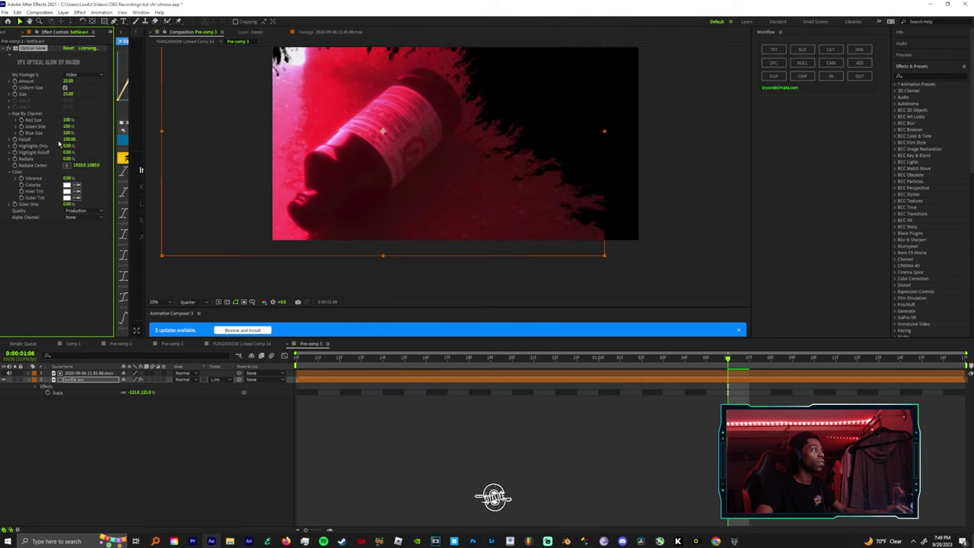
mouse_move(69, 146)
mouse_down()
mouse_move(92, 147)
mouse_move(80, 146)
mouse_up()
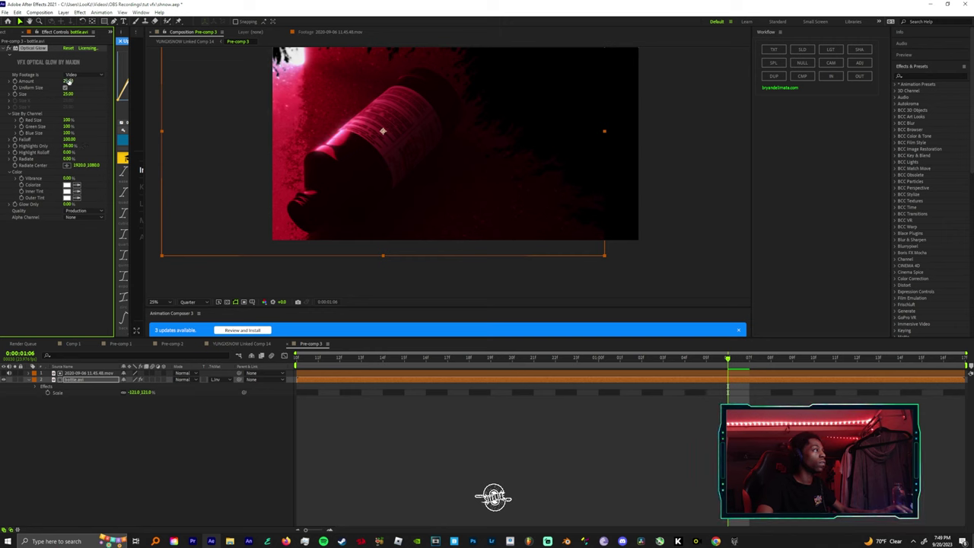
drag(69, 81, 69, 86)
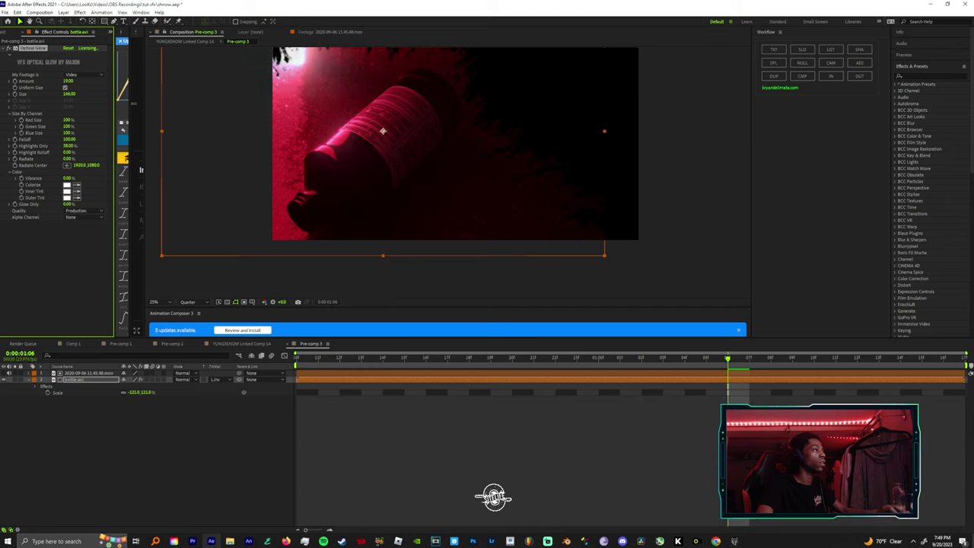
Apply the S_Flicker effect to bottle.avi
key(ctrl+space)
text(flic)
key(Down)
key(Down)
key(Down)
key(Down)
key(Down)
key(Down)
key(Down)
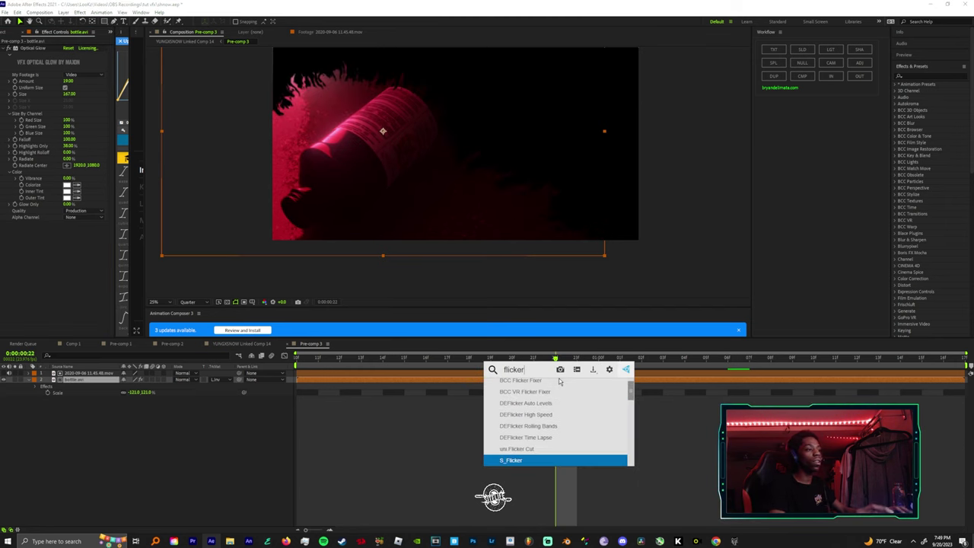
key(Return)
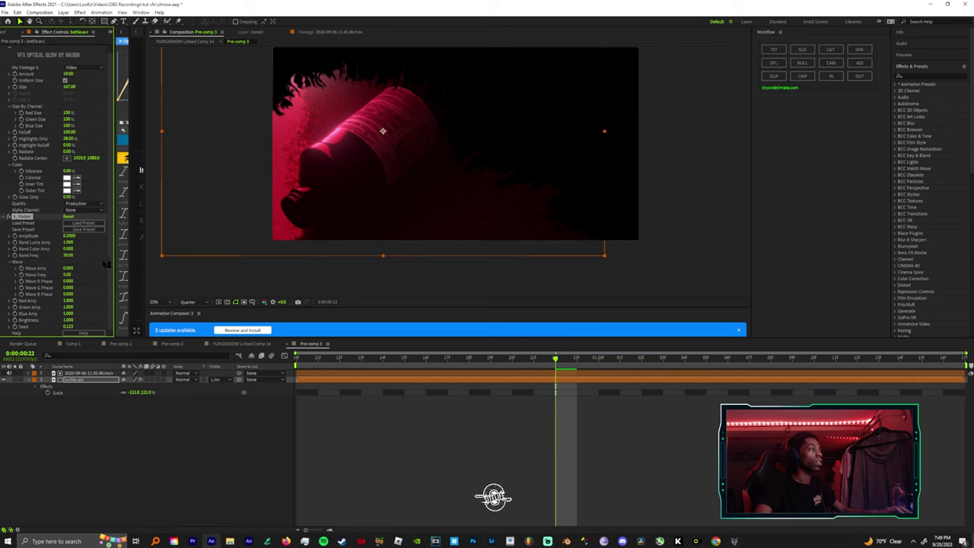
Set S_Flicker's Amplitude to 0.6 and play back the flickering bottle clip
click(69, 236)
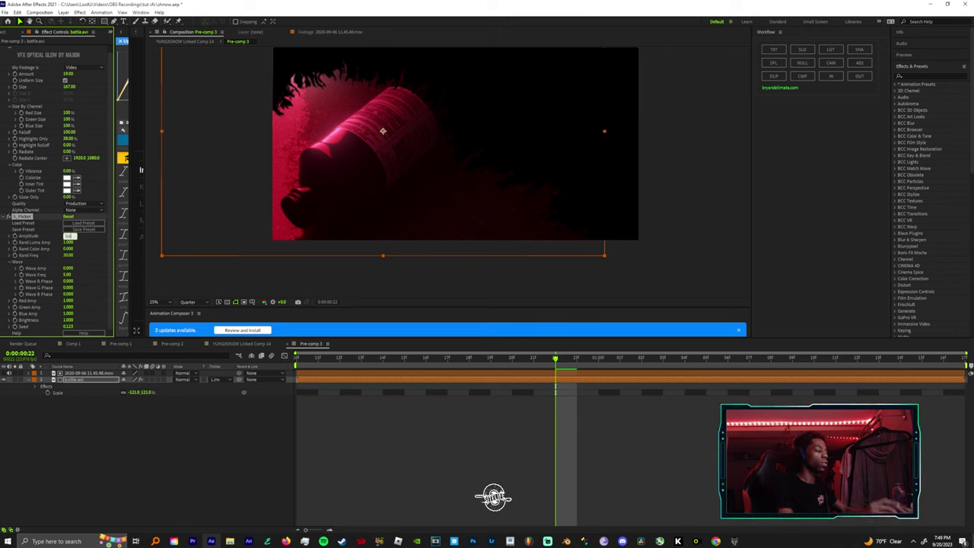
text(0.8)
key(Return)
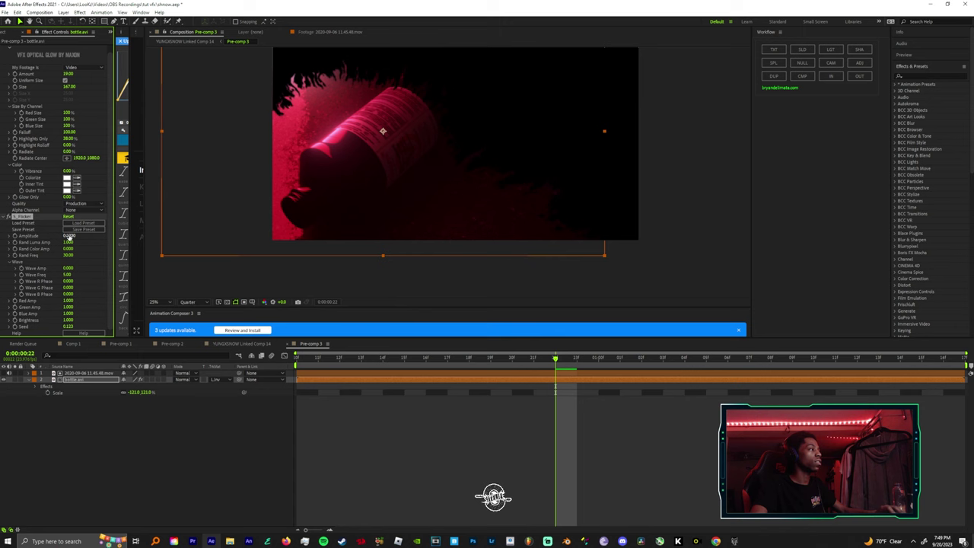
key(space)
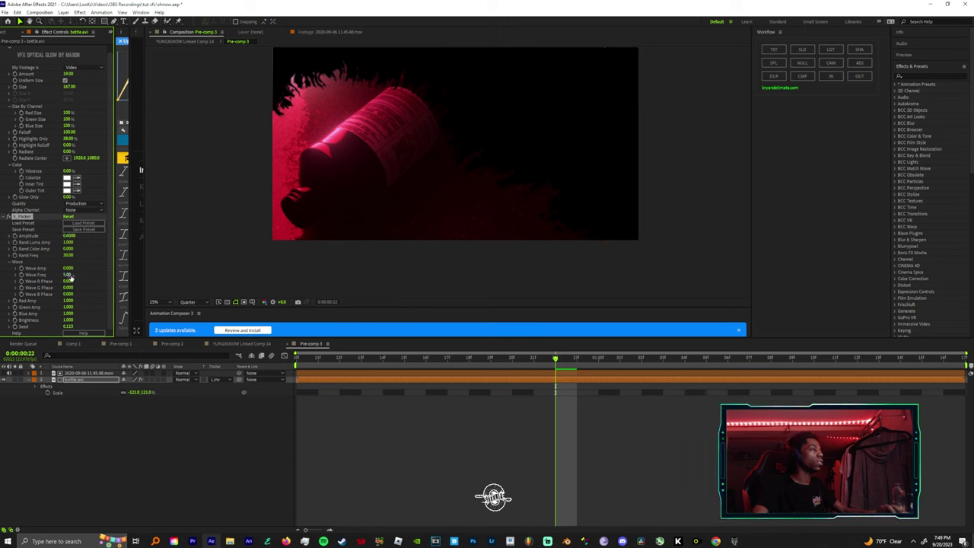
key(space)
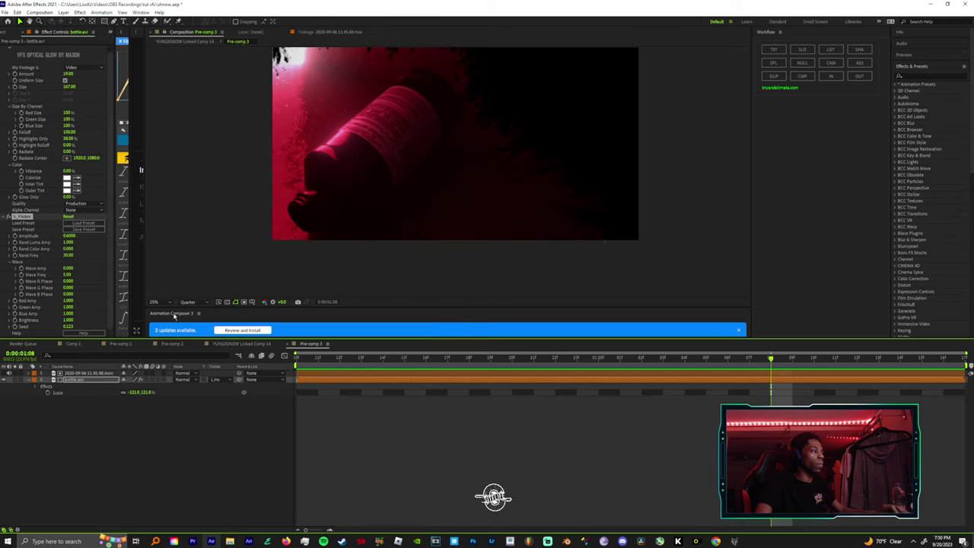
key(space)
Return to YUNGXSNOW Linked Comp 14 and preview the ink transition from 0:00:00:10
click(244, 345)
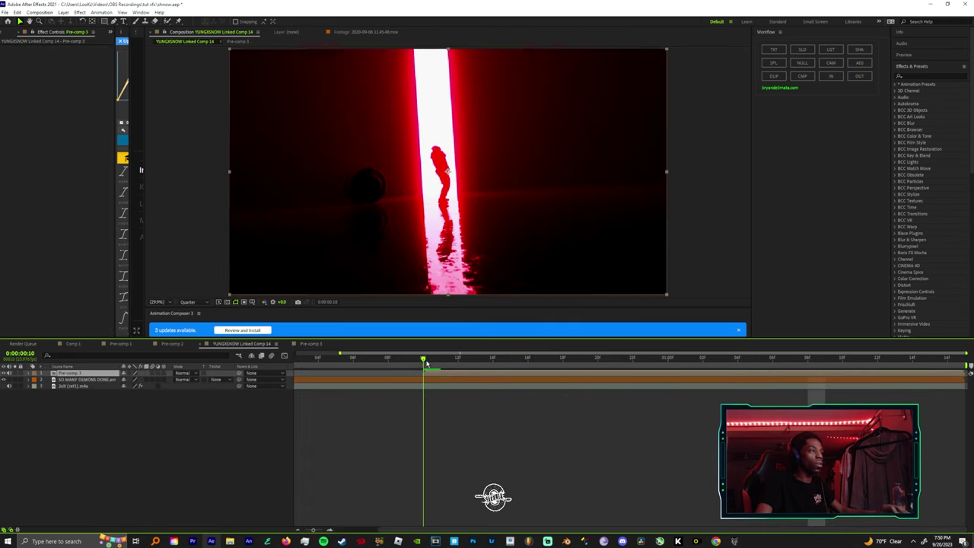
drag(427, 364, 670, 359)
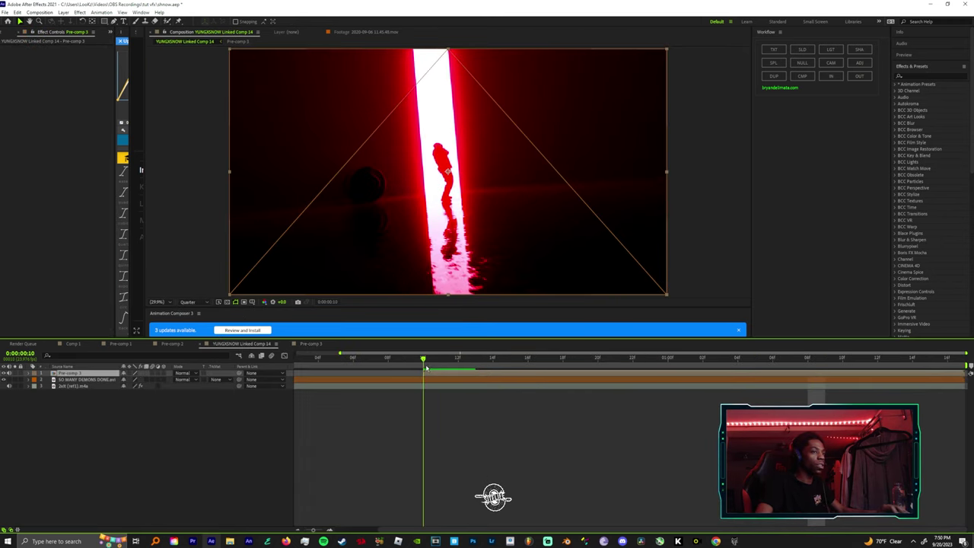
drag(414, 366, 416, 364)
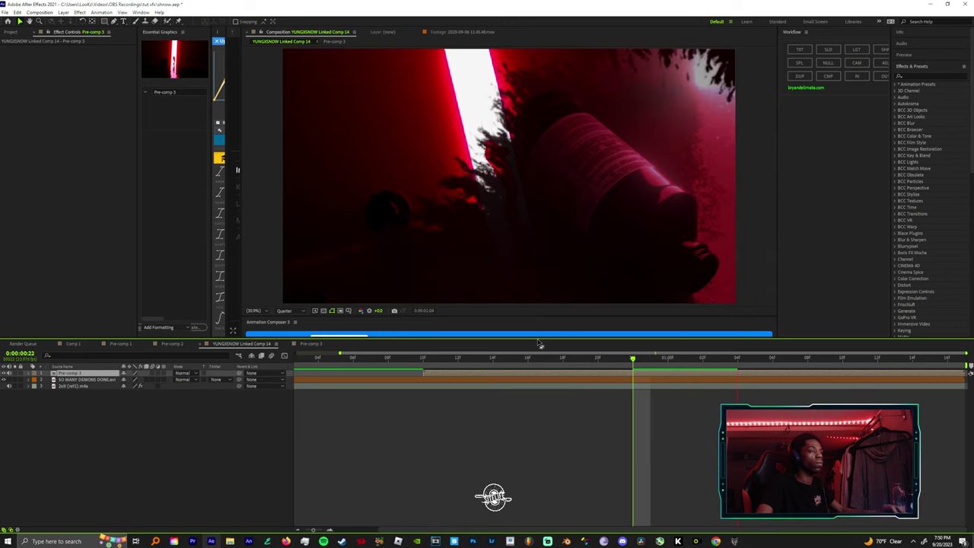
Try the Screen blending mode on Pre-comp 3, preview the transition with it, and return the mode to Normal
click(183, 373)
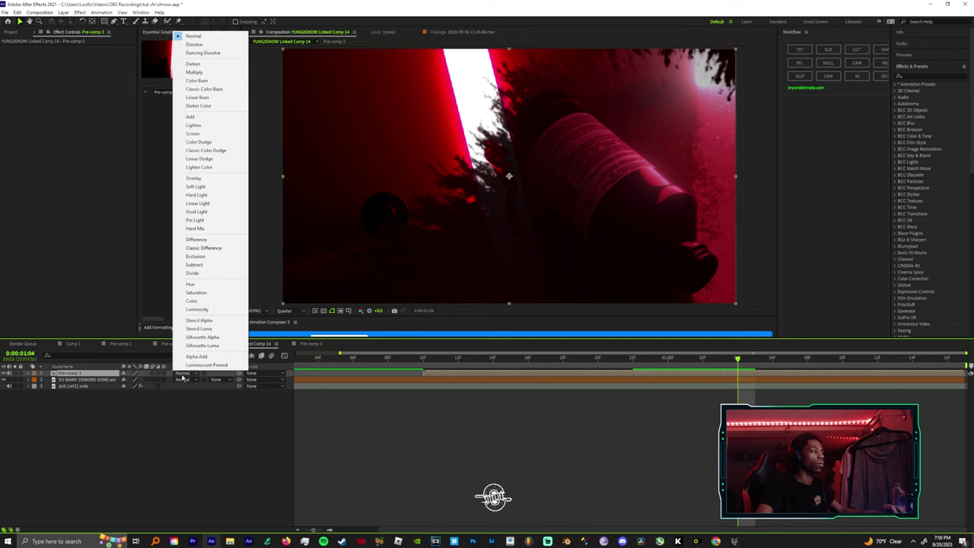
click(195, 134)
drag(466, 357, 406, 392)
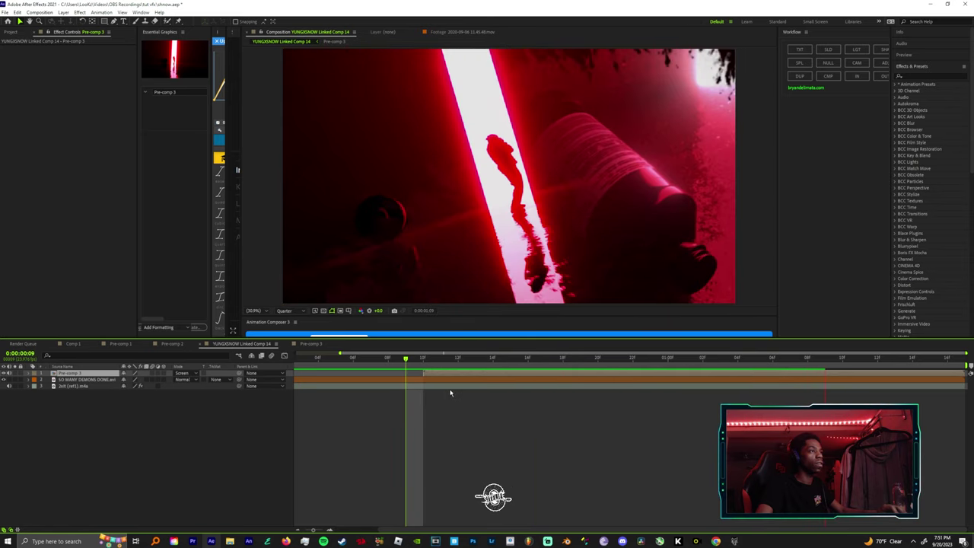
click(182, 373)
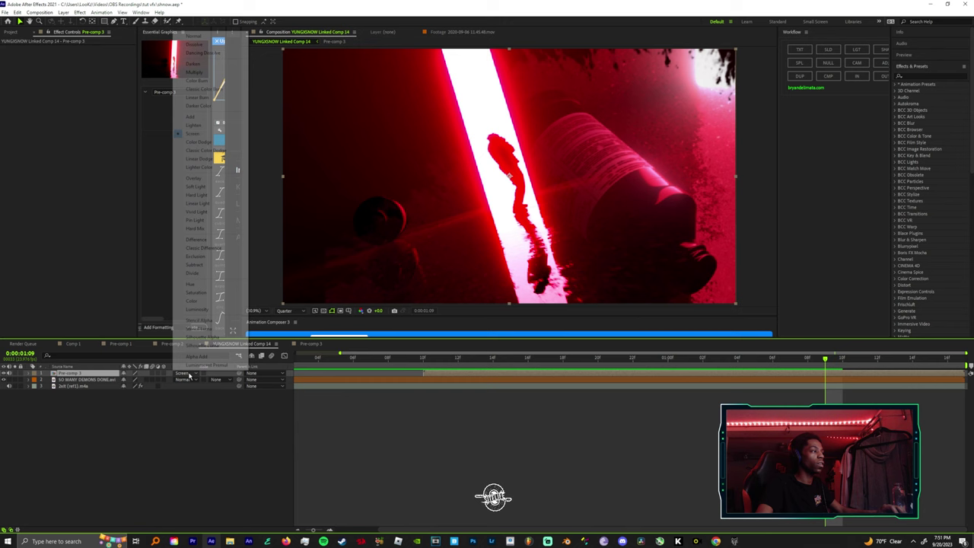
click(194, 36)
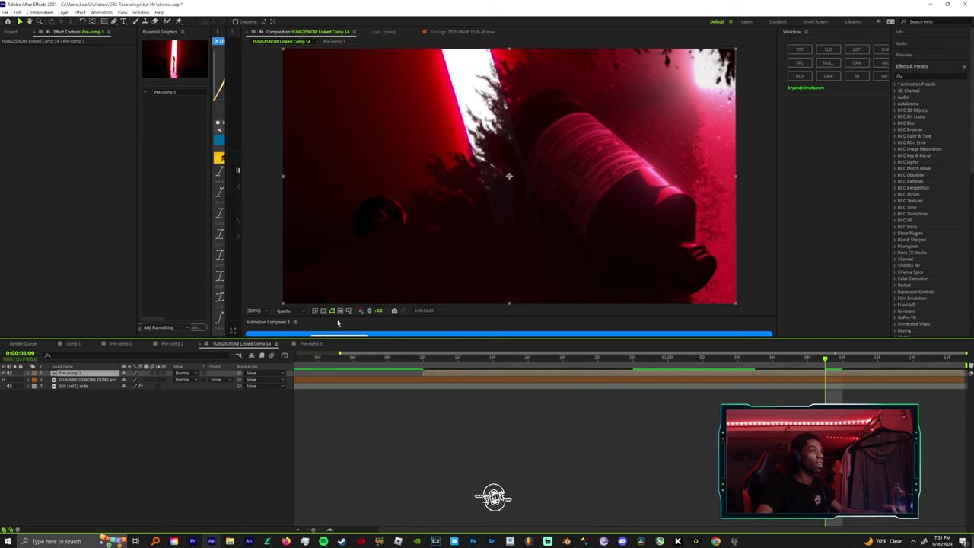
Play back the ink transition from the composition's start, then fit the whole duration in the timeline and return to 0:00:00:00
click(423, 362)
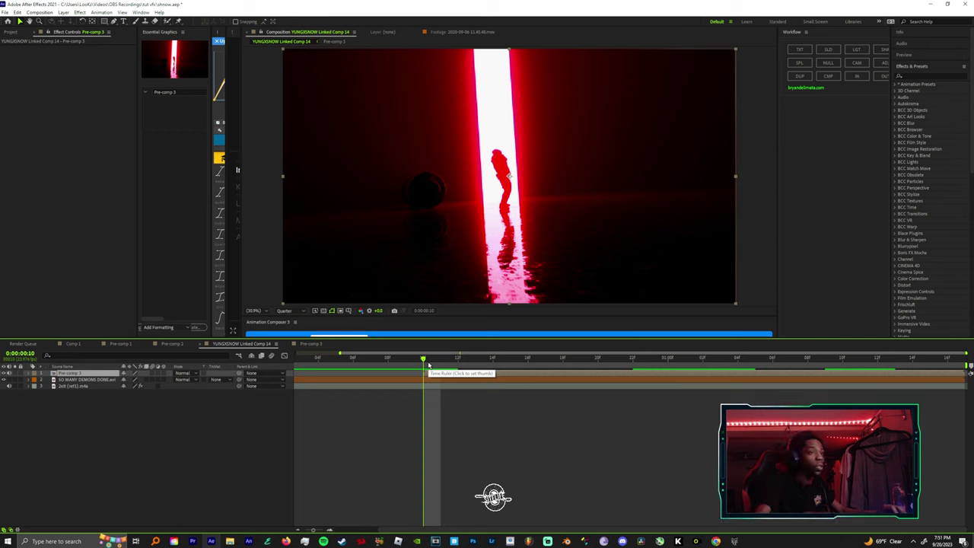
drag(435, 364, 480, 366)
key(Home)
key(space)
key(space)
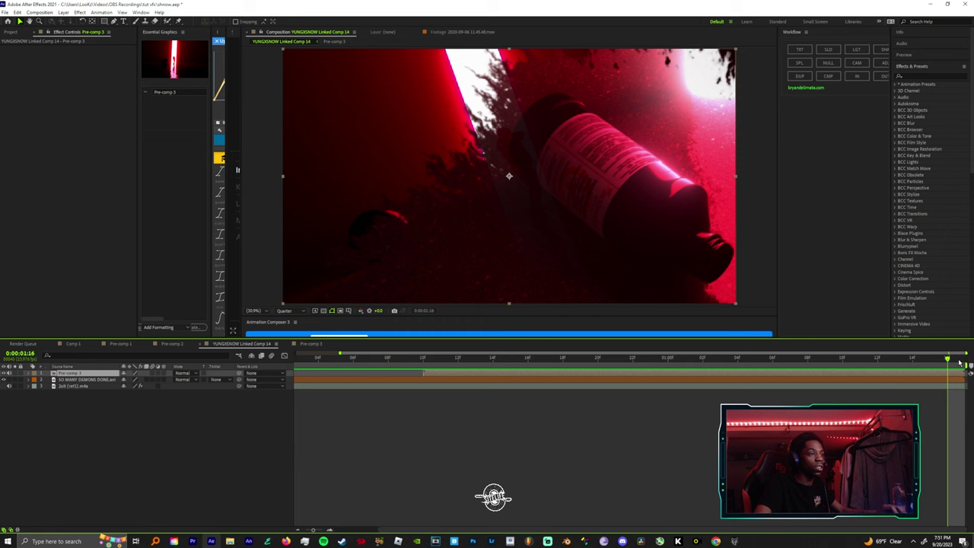
drag(318, 531, 260, 538)
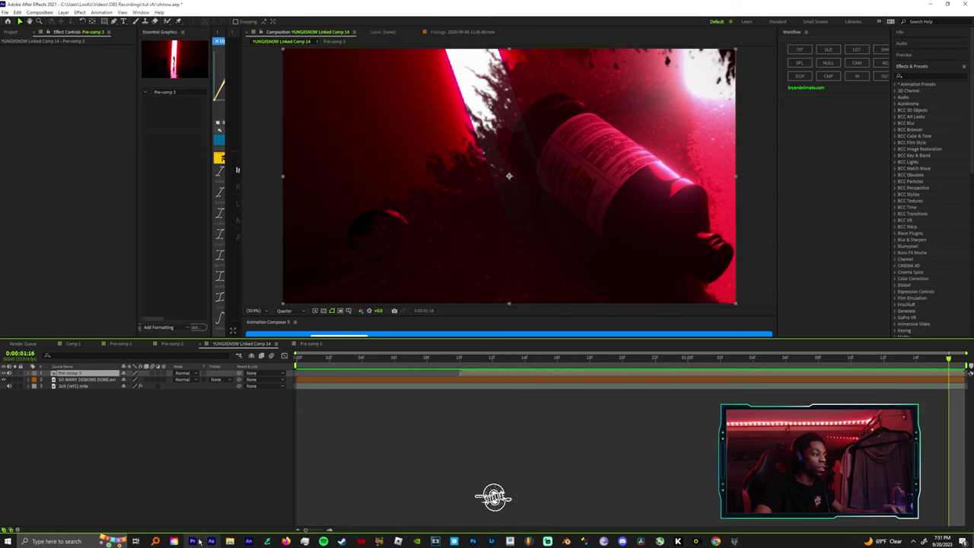
drag(939, 365, 297, 359)
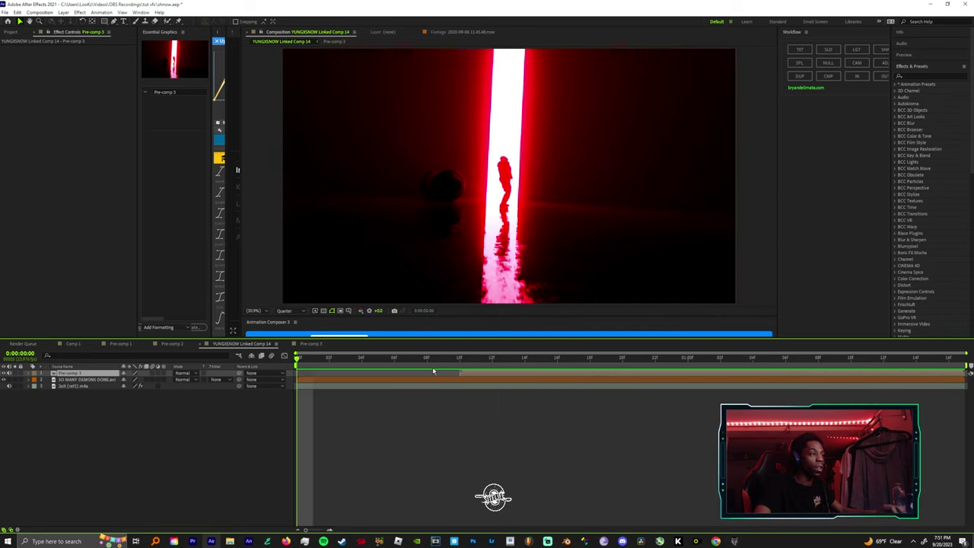